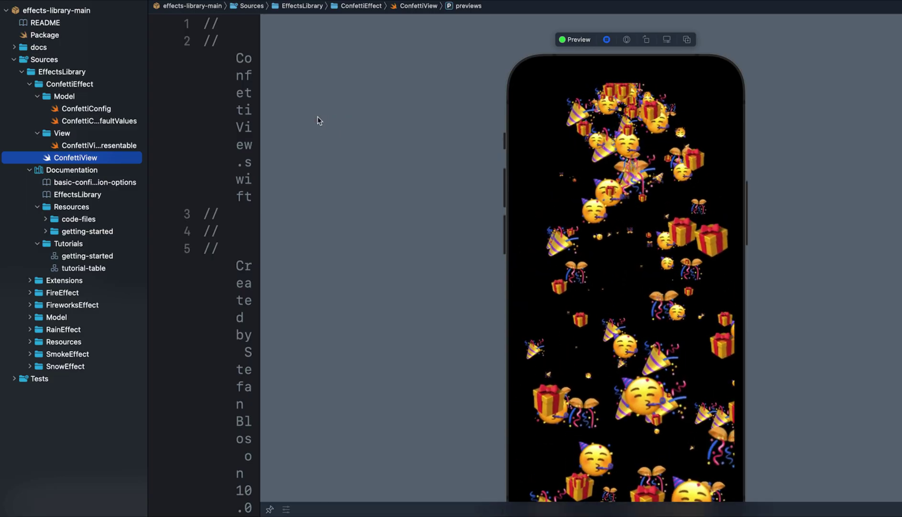
- Open ConfettiConfig and add a blue heart emoji to the content parameter's emoji list
left_click(86, 109)
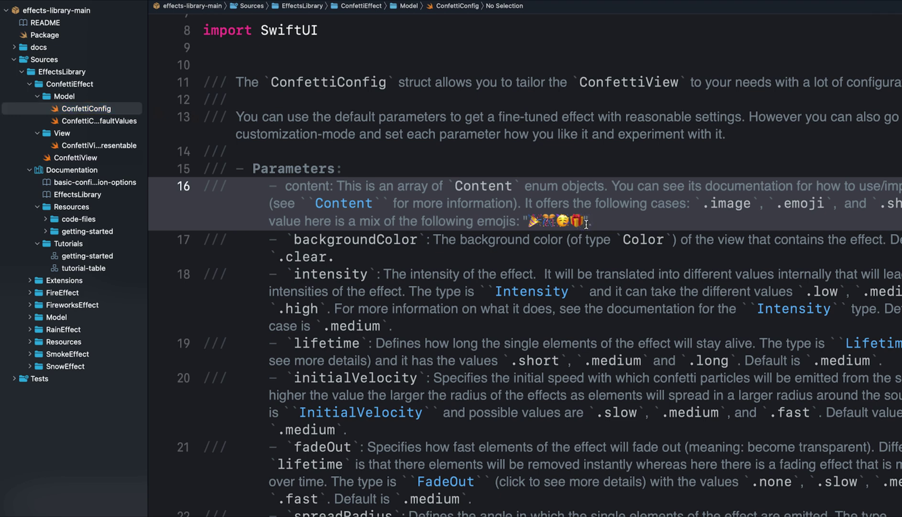
key("ctrl+super+space")
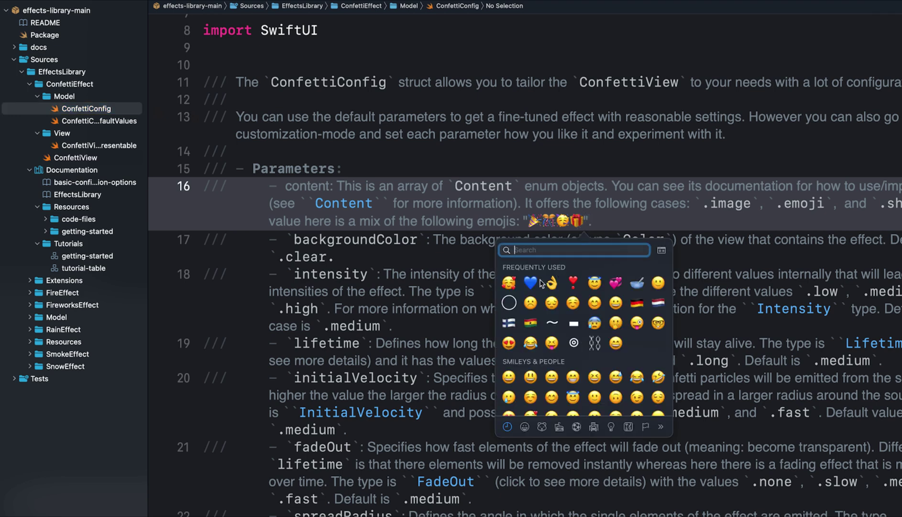
key("Escape")
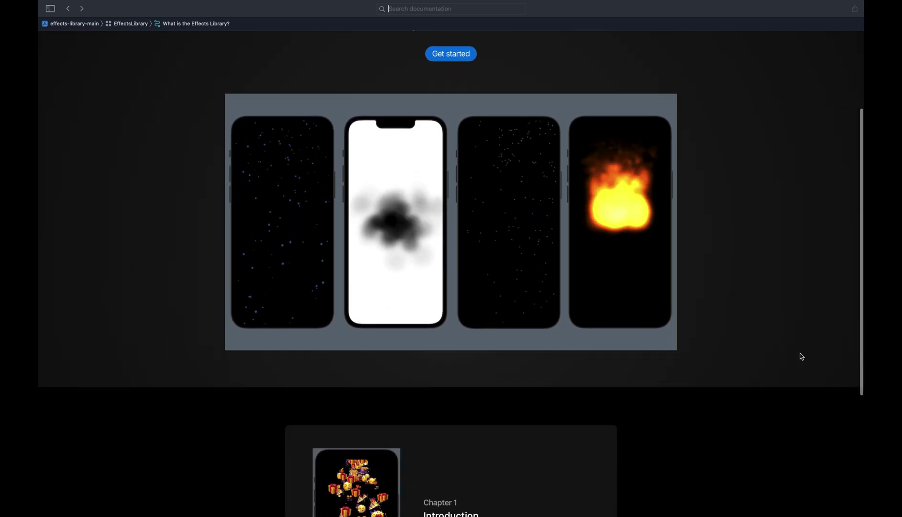
scroll(801, 356, "down", 1)
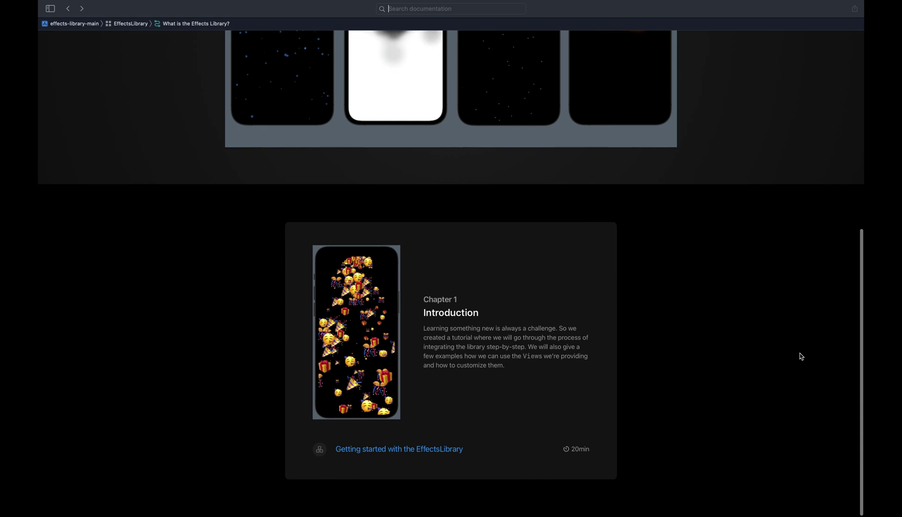
scroll(801, 357, "up", 8)
scroll(801, 357, "down", 1)
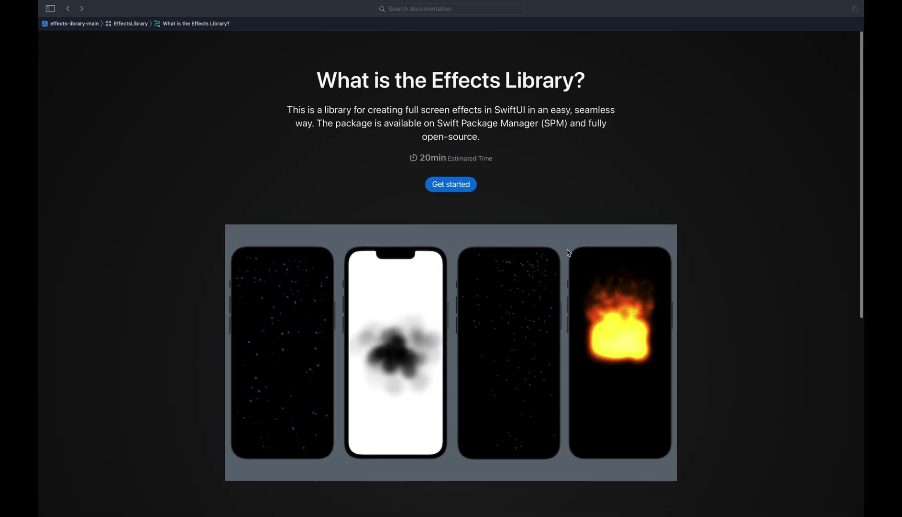
- Start the 'Getting started with the EffectsLibrary' tutorial from the overview page
left_click(467, 188)
scroll(734, 278, "down", 3)
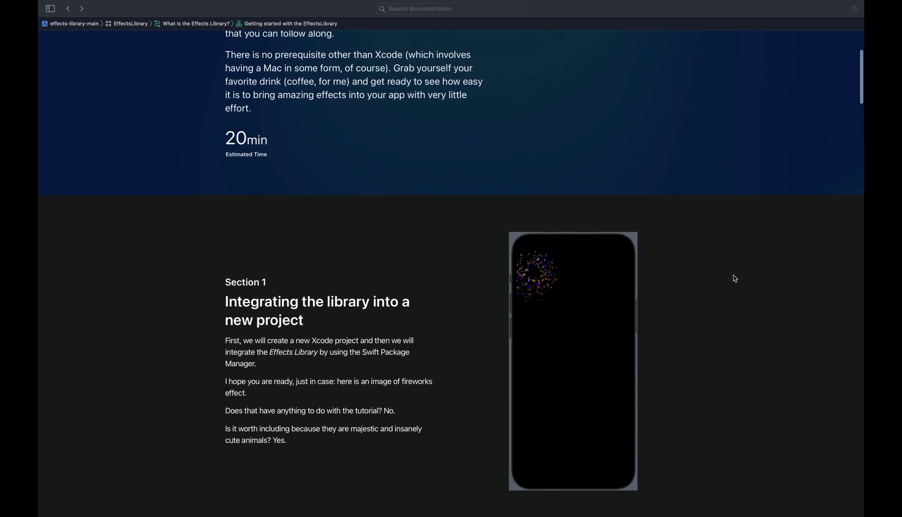